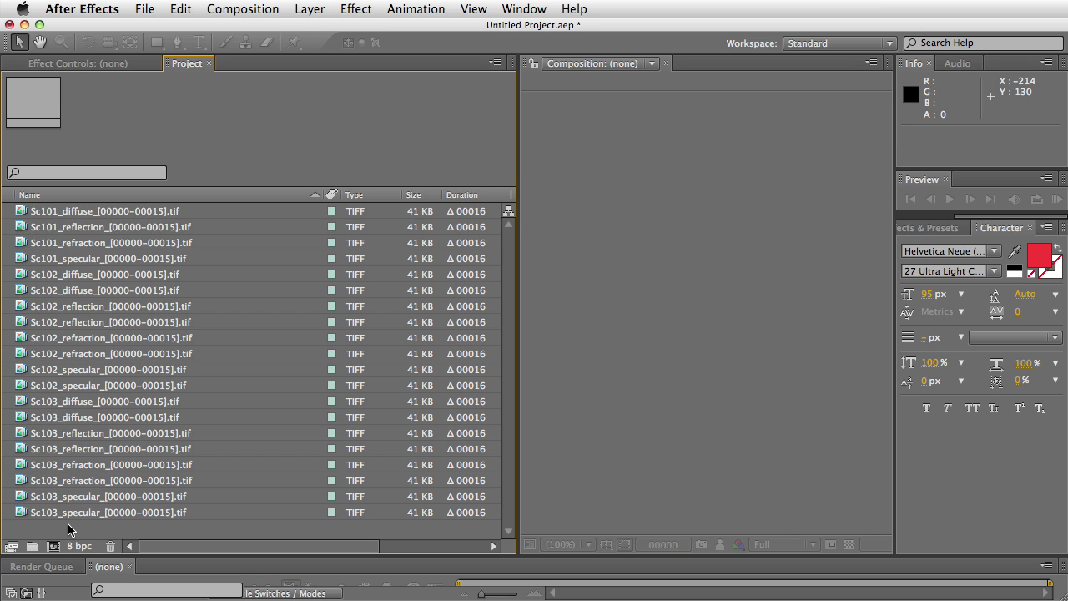
- Select all twenty Sc101–Sc103 footage items and run Arrange Project Items Into Folders.jsx
{"action": "left_click", "coordinate": [80, 216]}
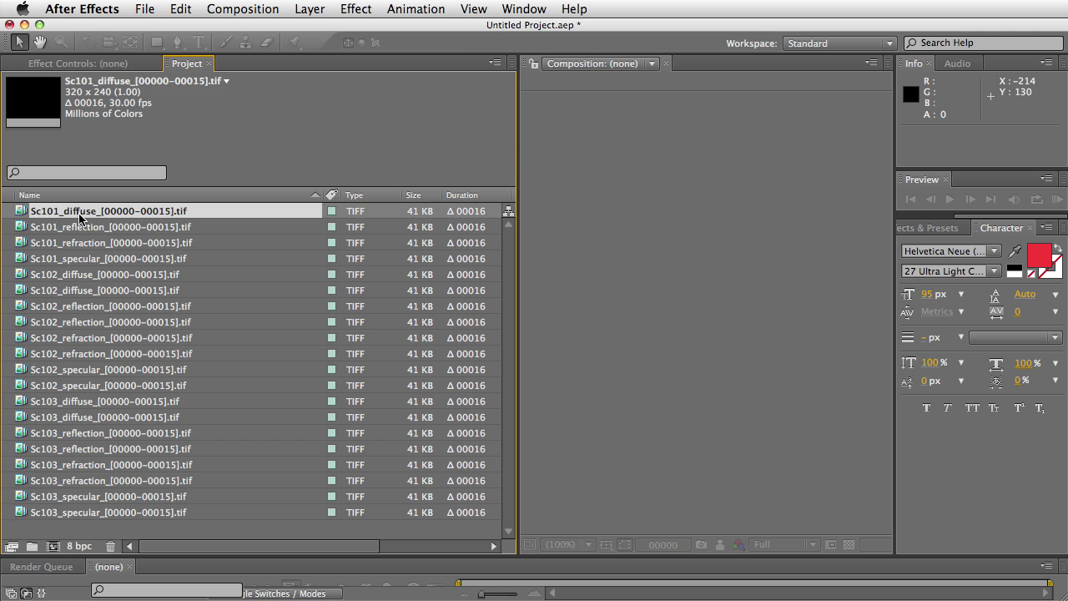
{"action": "left_click", "coordinate": [82, 514], "text": "shift"}
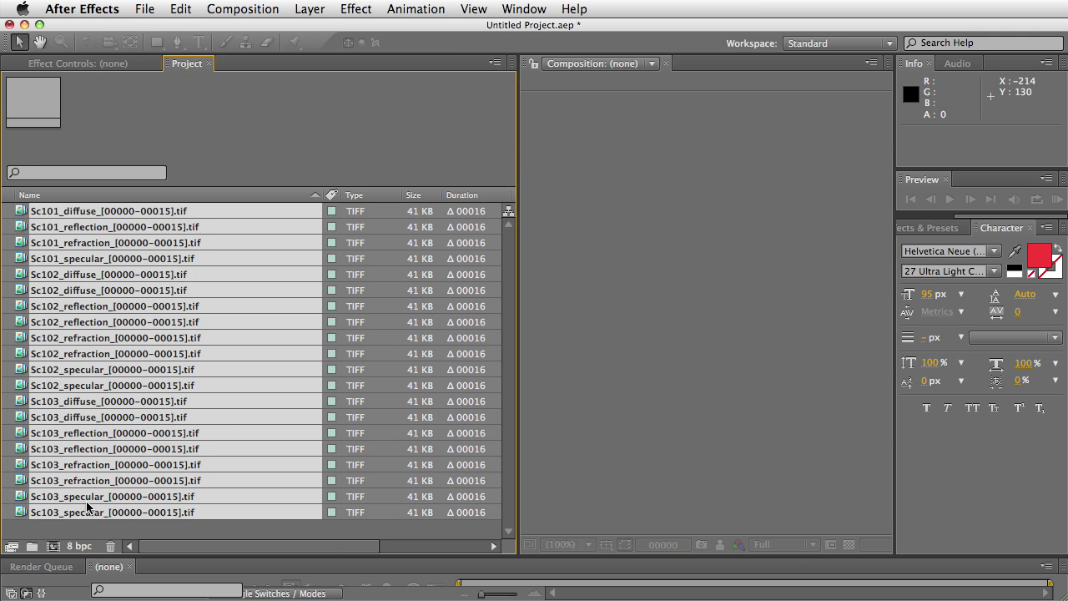
{"action": "left_click", "coordinate": [145, 8]}
{"action": "mouse_move", "coordinate": [214, 477]}
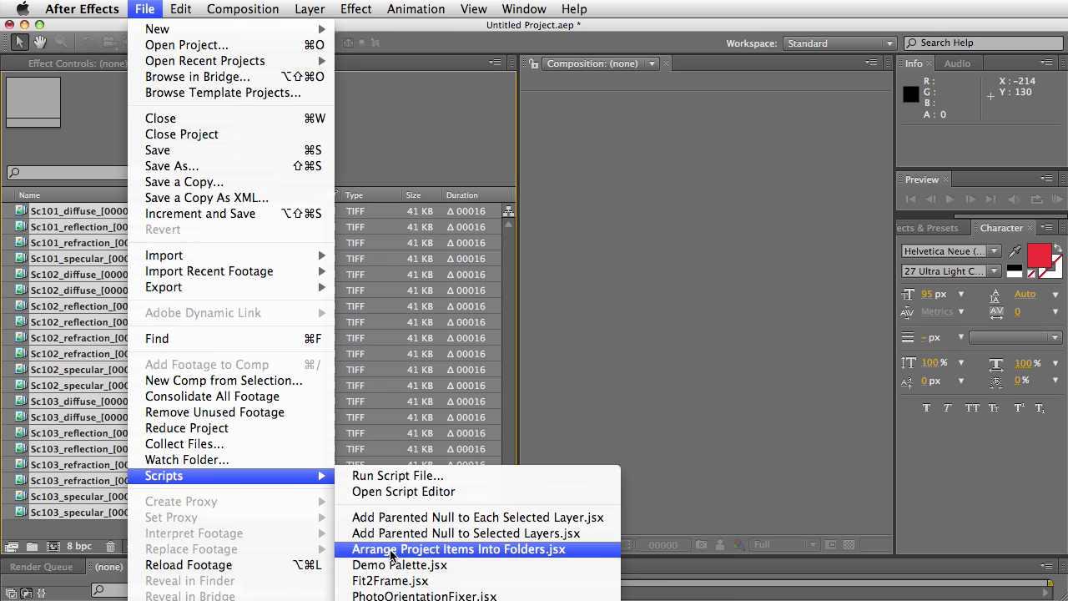
{"action": "left_click", "coordinate": [524, 551]}
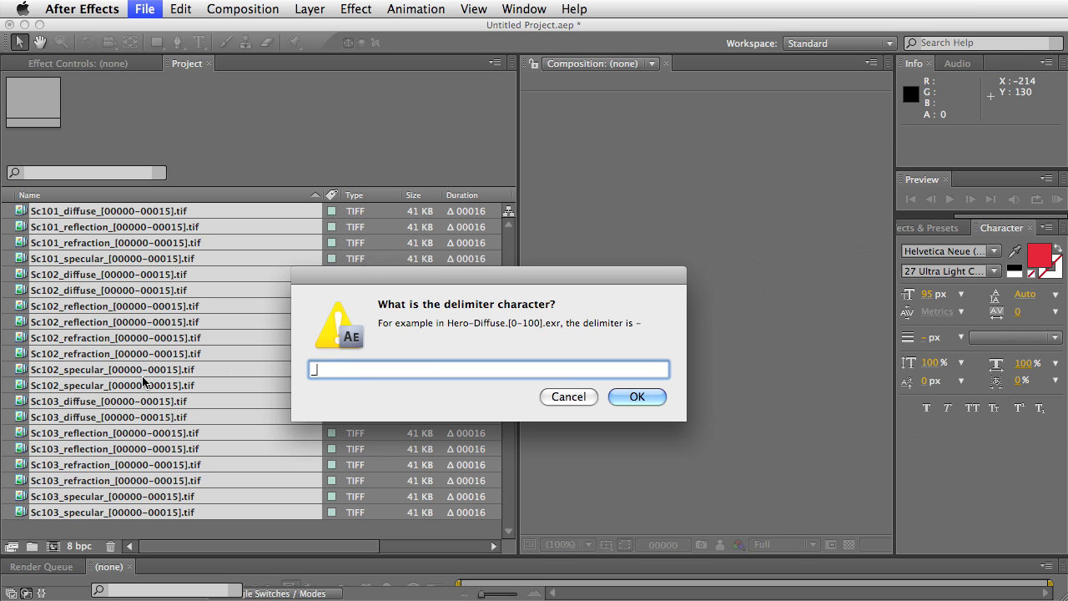
- Confirm the underscore delimiter, inspect the Sc101, Sc102 and Sc103 folders, then undo the arrangement
{"action": "left_click", "coordinate": [644, 395]}
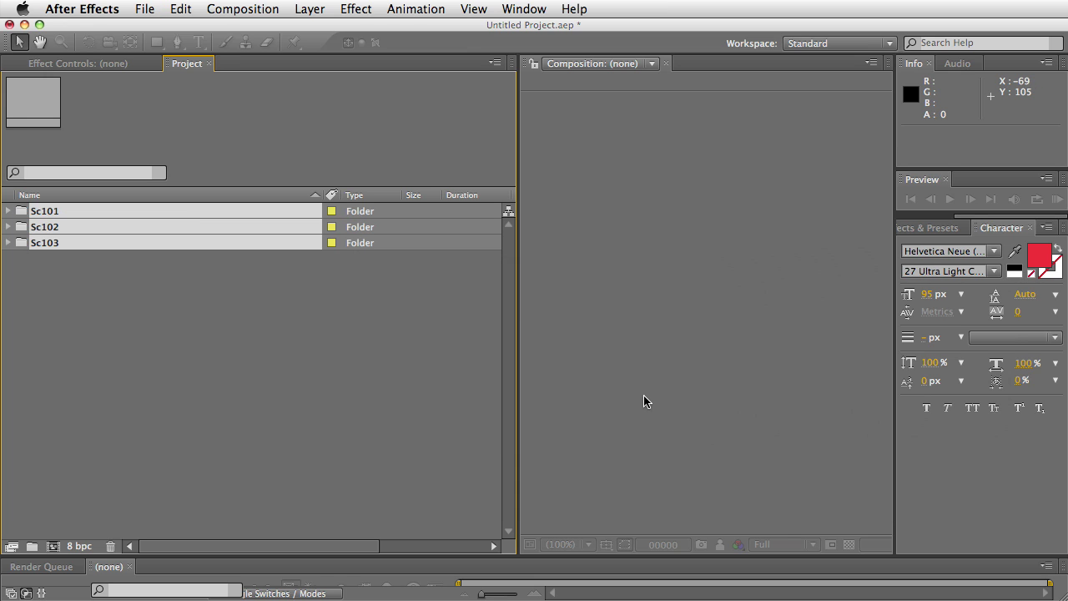
{"action": "left_click", "coordinate": [110, 298]}
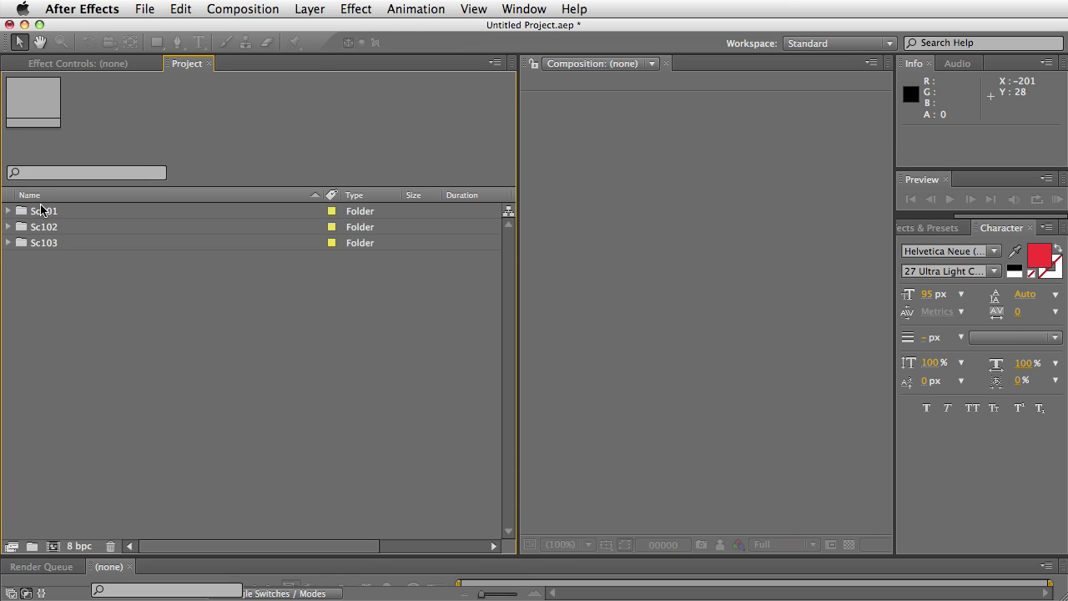
{"action": "left_click", "coordinate": [8, 212]}
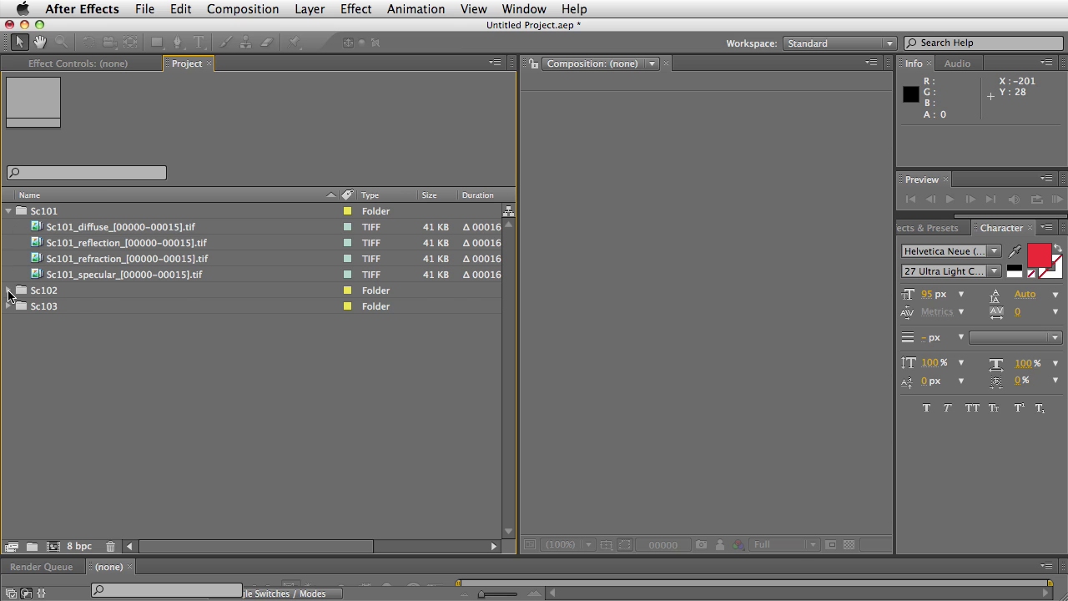
{"action": "left_click", "coordinate": [8, 291]}
{"action": "left_click", "coordinate": [10, 434]}
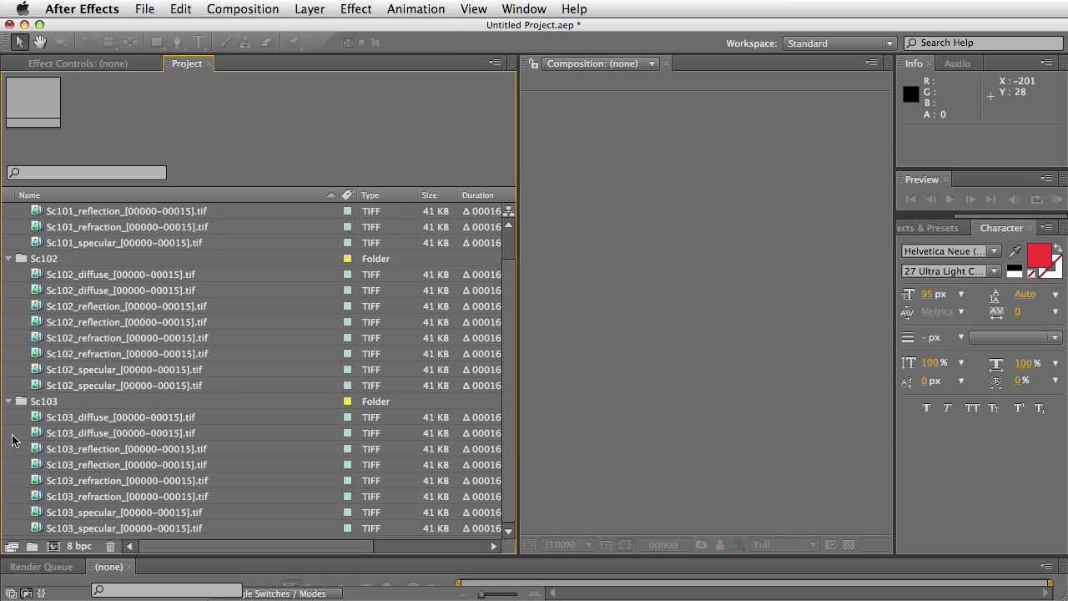
{"action": "left_click", "coordinate": [180, 8]}
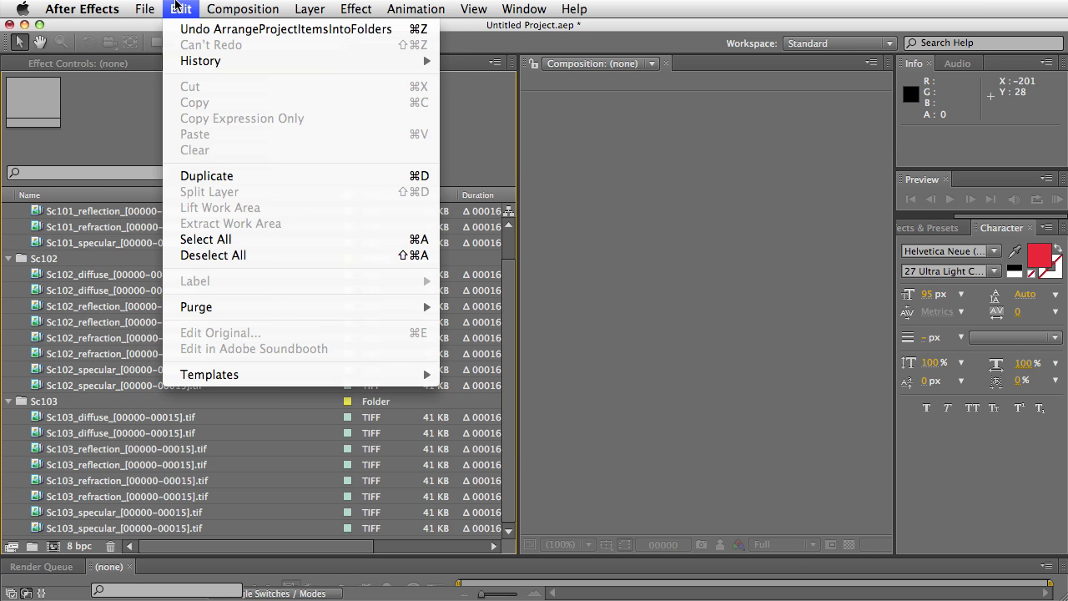
{"action": "left_click", "coordinate": [187, 25]}
- Create a new folder named Jobs and move all twenty footage items into it
{"action": "left_click", "coordinate": [72, 215]}
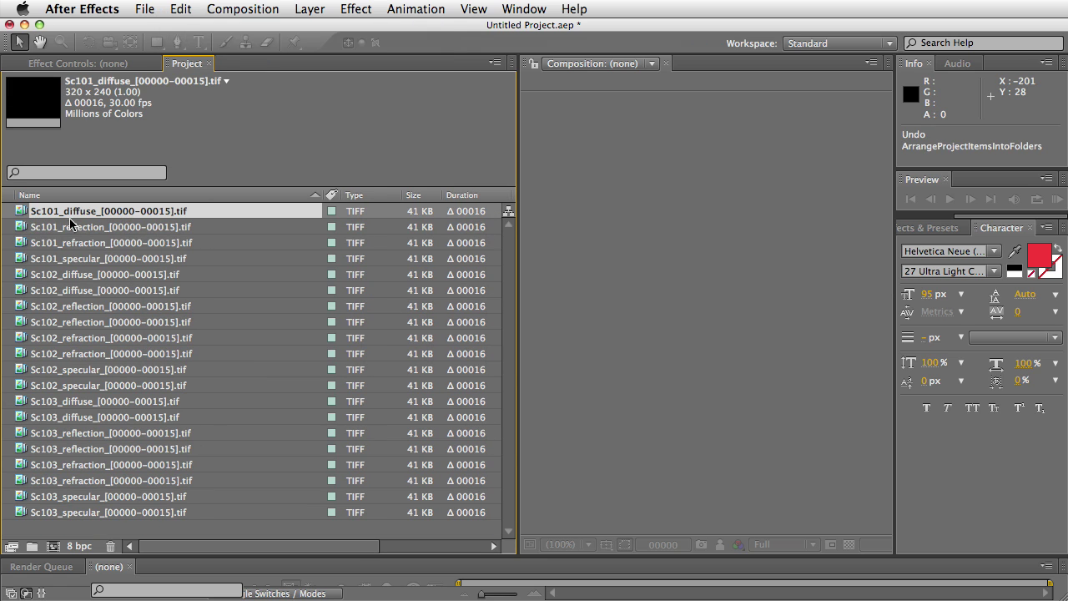
{"action": "left_click", "coordinate": [32, 547]}
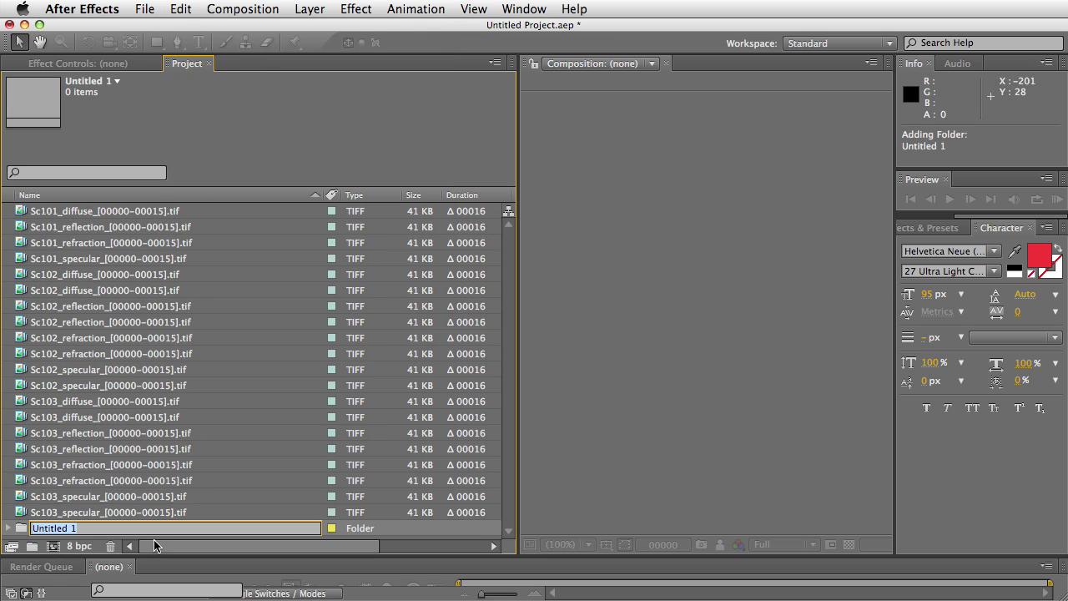
{"action": "key", "text": "BackSpace"}
{"action": "key", "text": "Return"}
{"action": "left_click", "coordinate": [76, 227]}
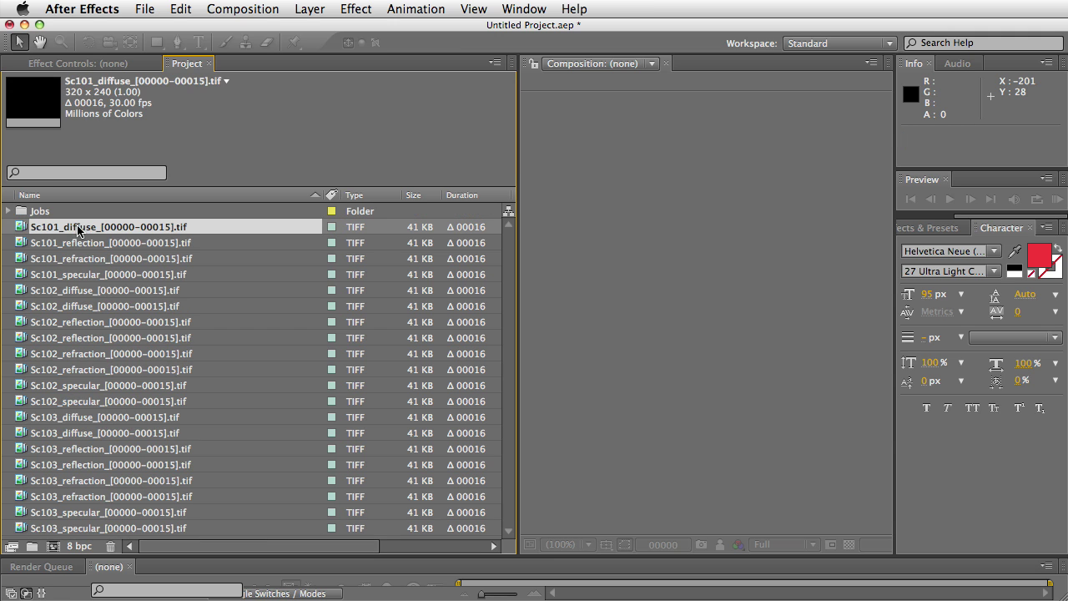
{"action": "left_click", "coordinate": [92, 529], "text": "shift"}
{"action": "left_click_drag", "start_coordinate": [72, 242], "coordinate": [157, 533]}
{"action": "left_click", "coordinate": [8, 211]}
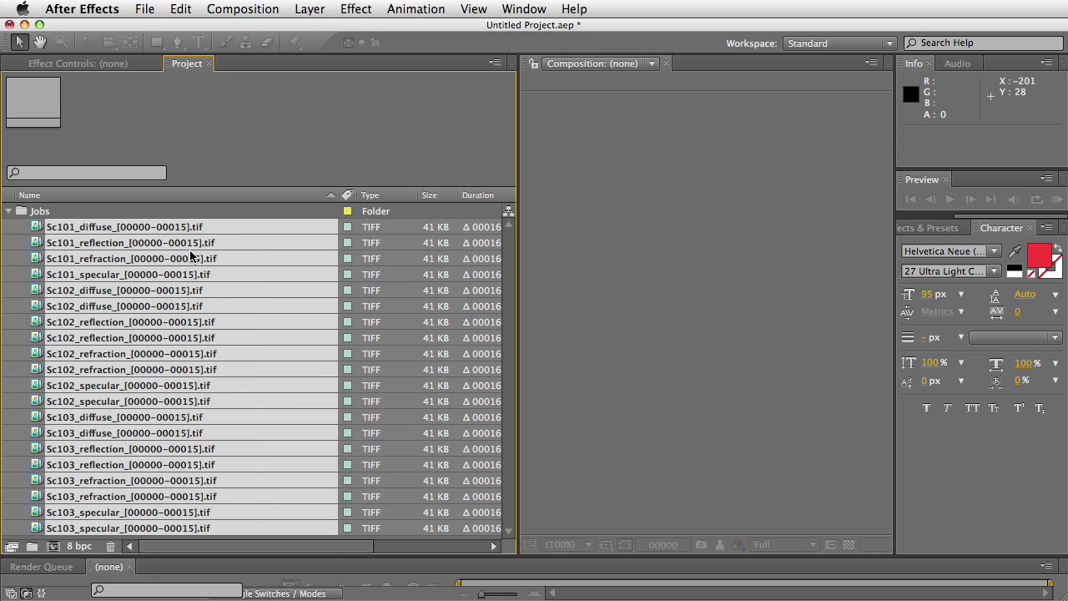
- Run Arrange Project Items Into Folders.jsx on the Jobs footage with an '_' delimiter
{"action": "left_click", "coordinate": [150, 9]}
{"action": "mouse_move", "coordinate": [221, 475]}
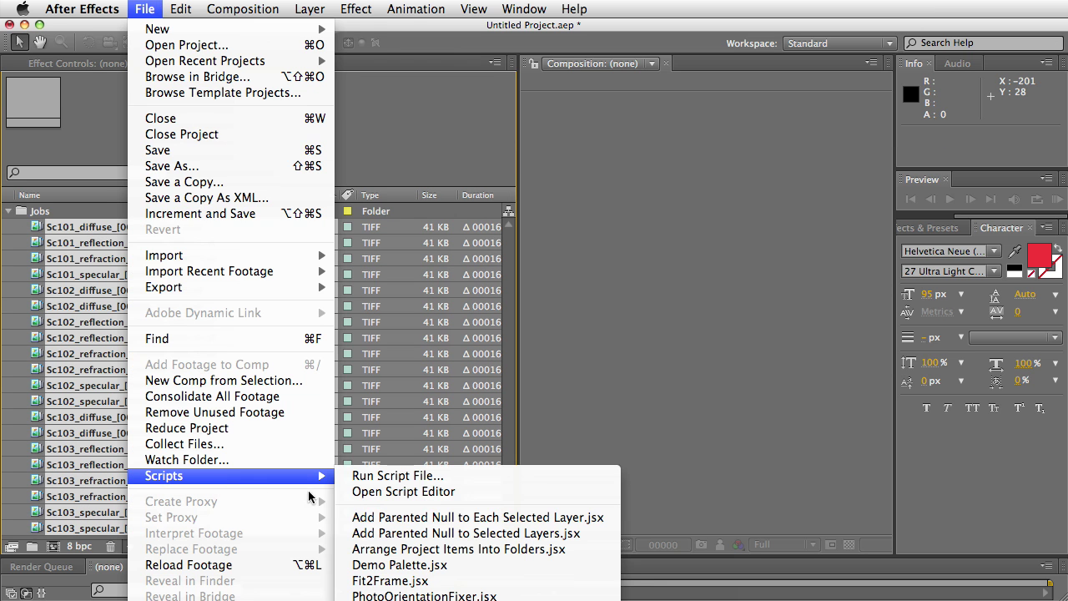
{"action": "left_click", "coordinate": [445, 551]}
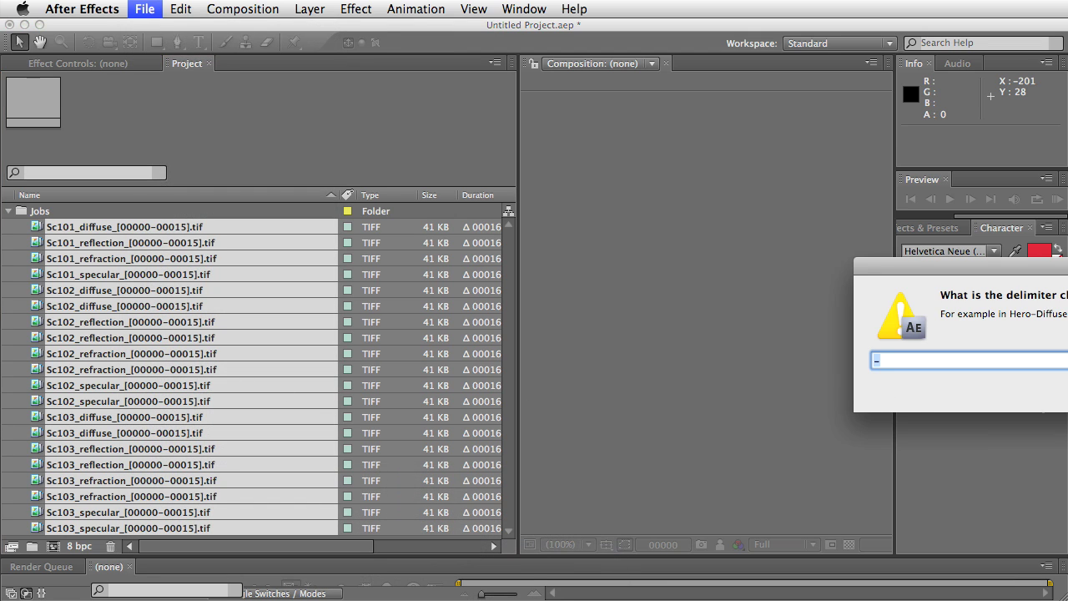
{"action": "type", "text": "_"}
{"action": "key", "text": "Return"}
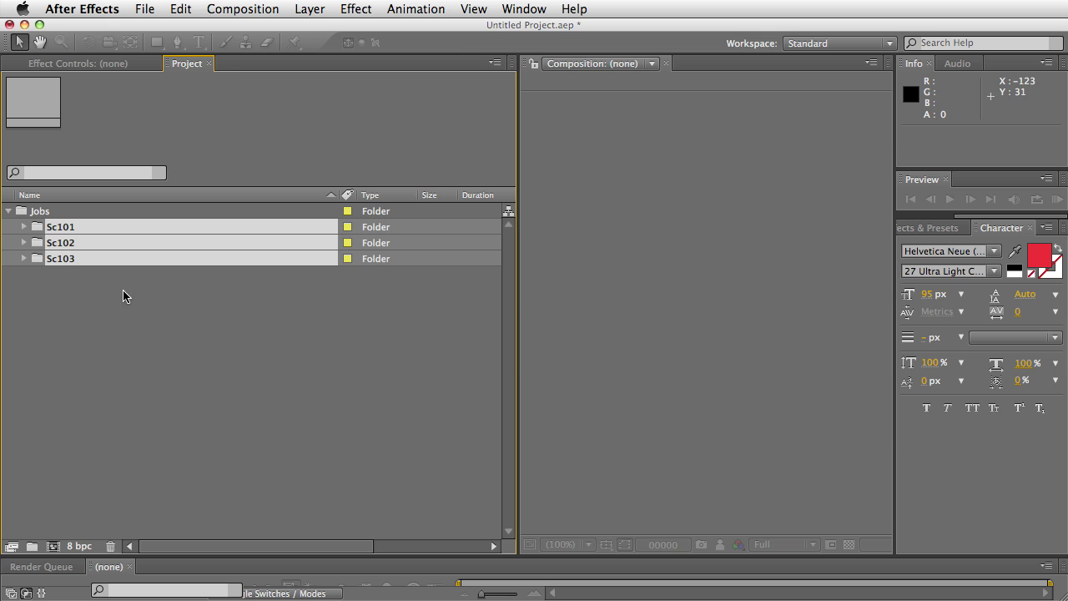
- Undo the sorting and move Sc101_diffuse and Sc101_reflection out of Jobs to the top level
{"action": "left_click", "coordinate": [182, 7]}
{"action": "left_click", "coordinate": [186, 29]}
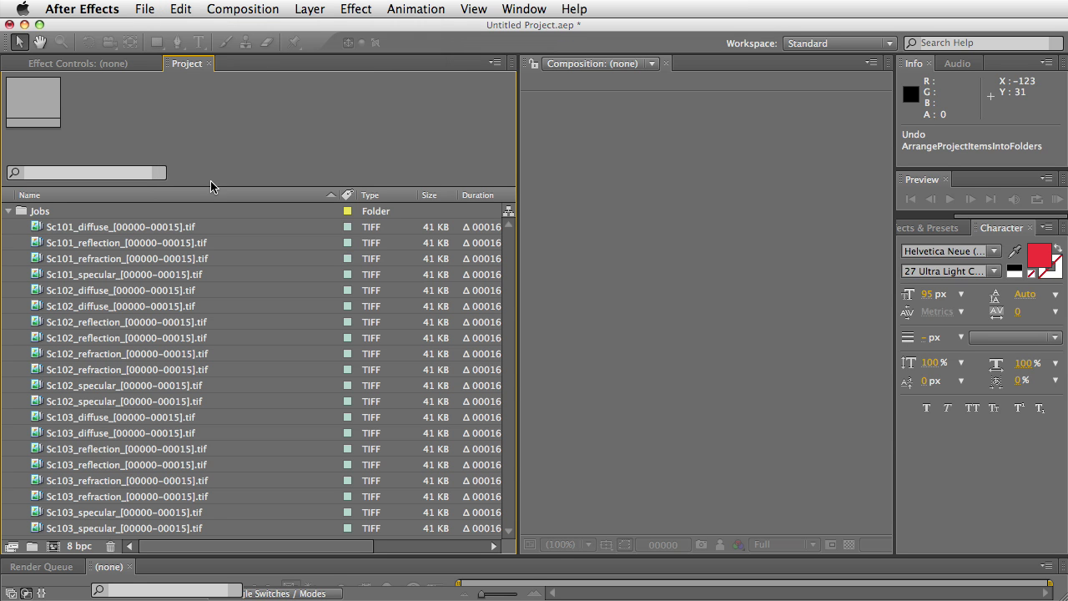
{"action": "left_click", "coordinate": [15, 228]}
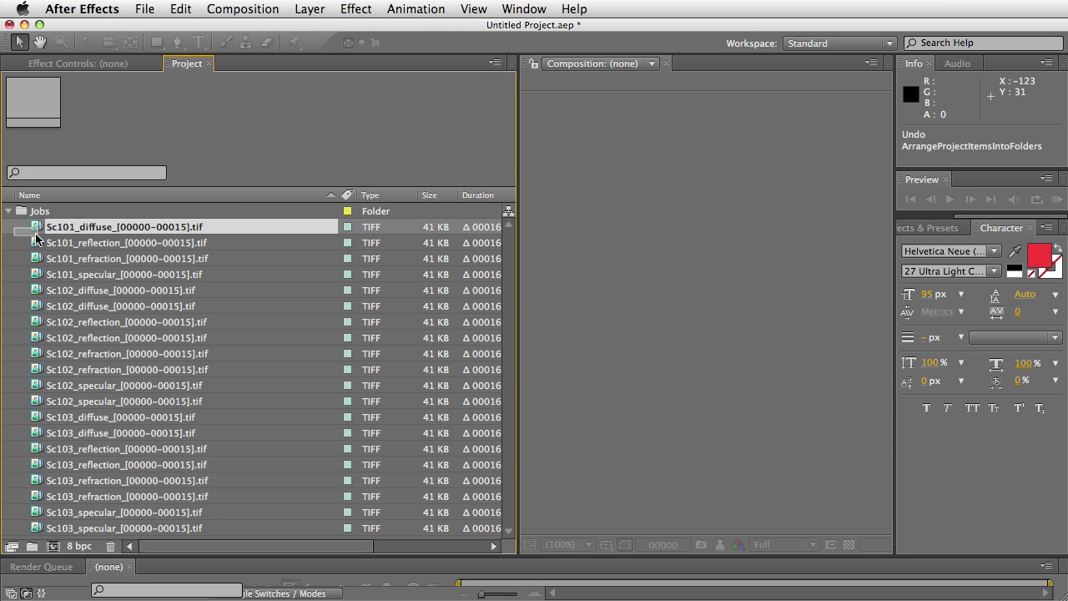
{"action": "left_click", "coordinate": [17, 242], "text": "shift"}
{"action": "left_click_drag", "start_coordinate": [92, 236], "coordinate": [209, 179]}
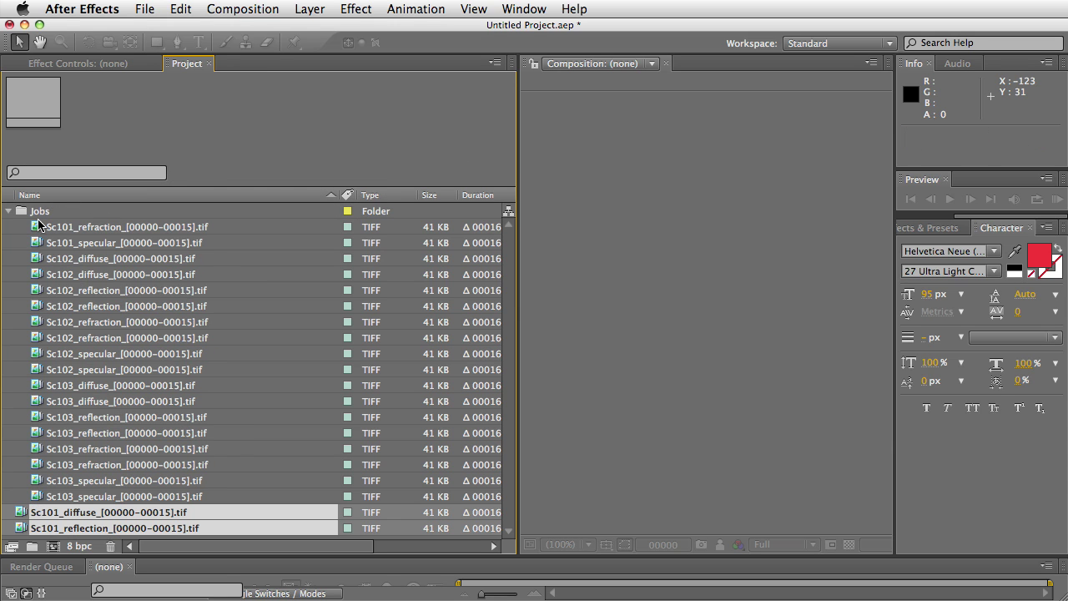
{"action": "left_click", "coordinate": [9, 213]}
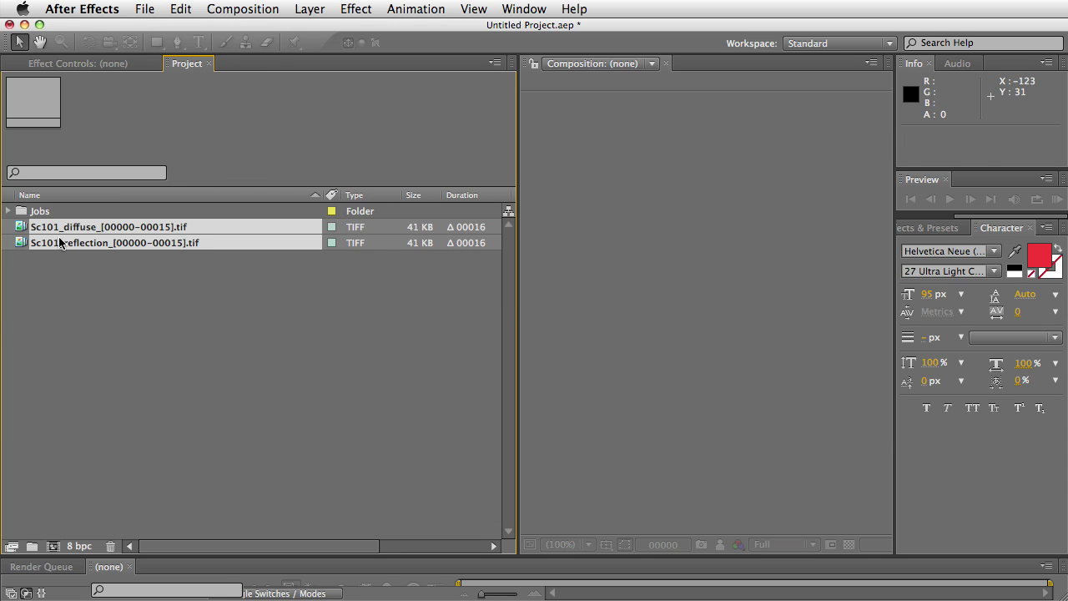
{"action": "left_click", "coordinate": [6, 212]}
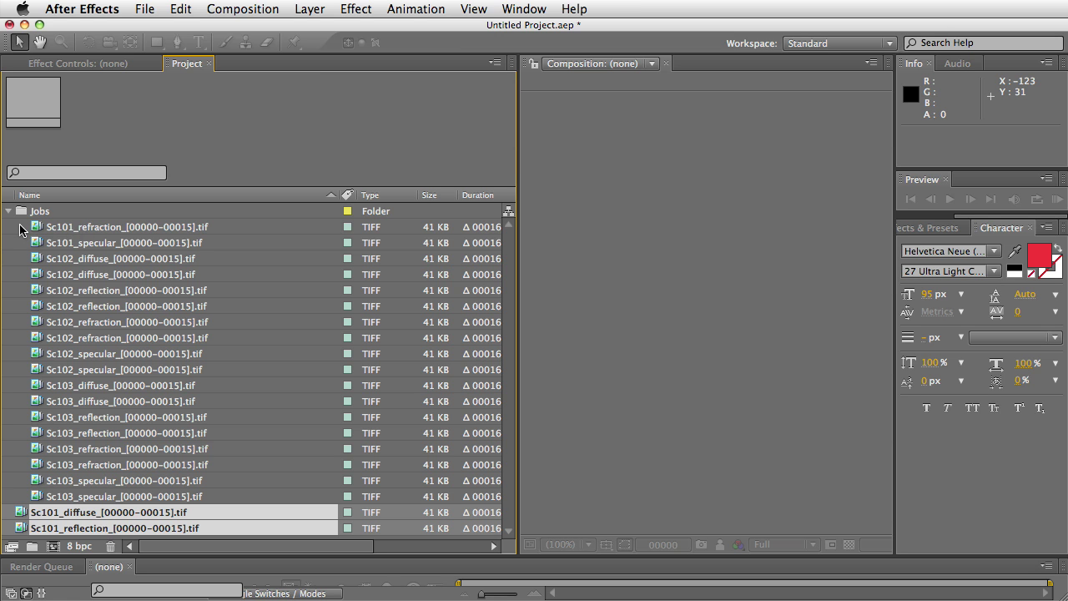
- Select the eighteen sequences left in Jobs and run Arrange Project Items Into Folders.jsx
{"action": "left_click_drag", "start_coordinate": [20, 230], "coordinate": [131, 499]}
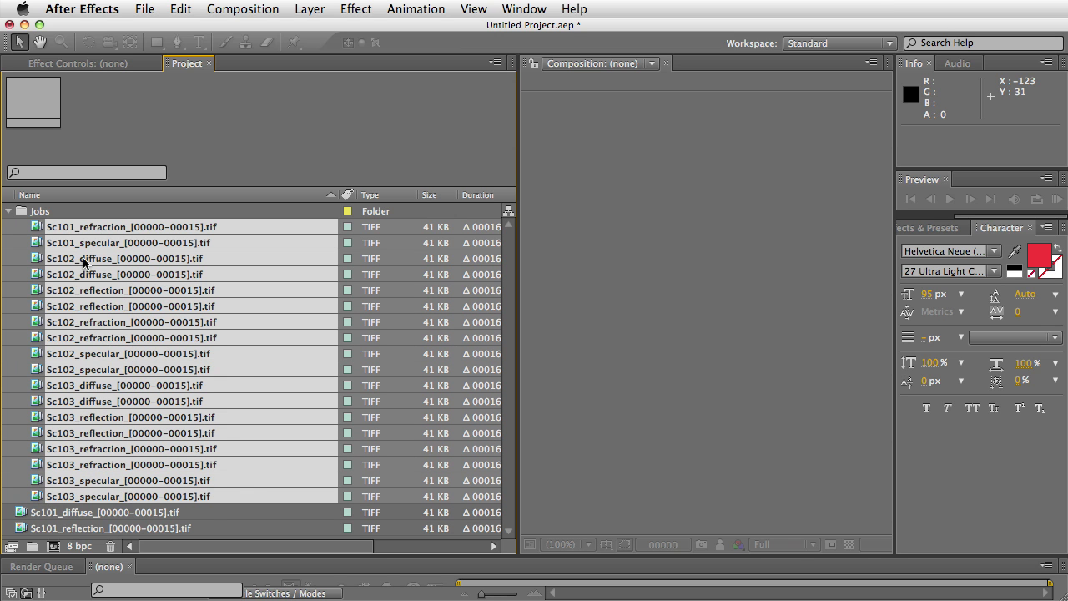
{"action": "left_click", "coordinate": [145, 8]}
{"action": "mouse_move", "coordinate": [333, 478]}
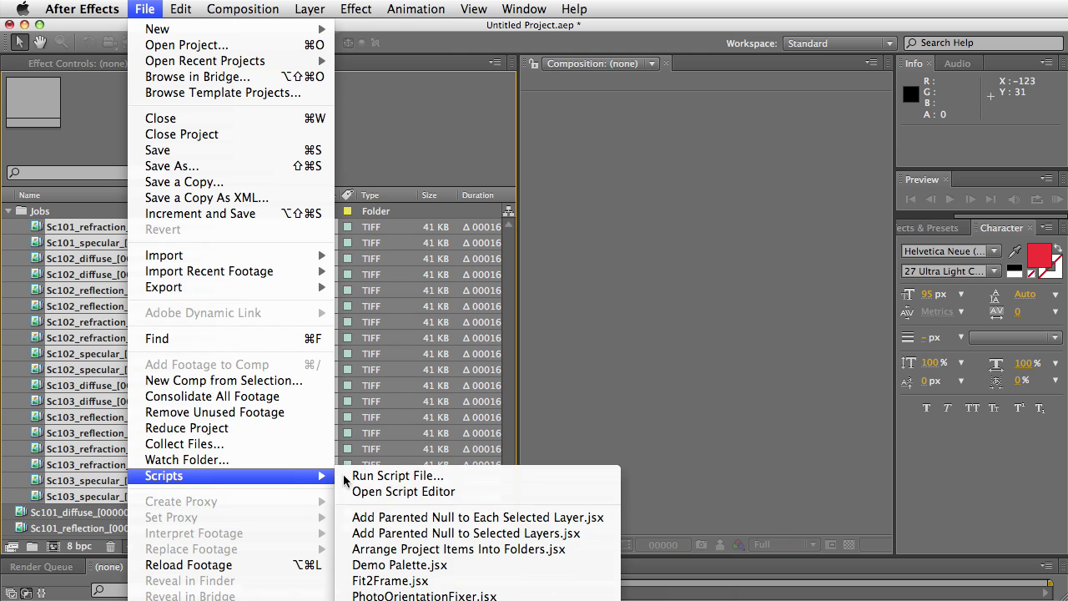
{"action": "left_click", "coordinate": [434, 550]}
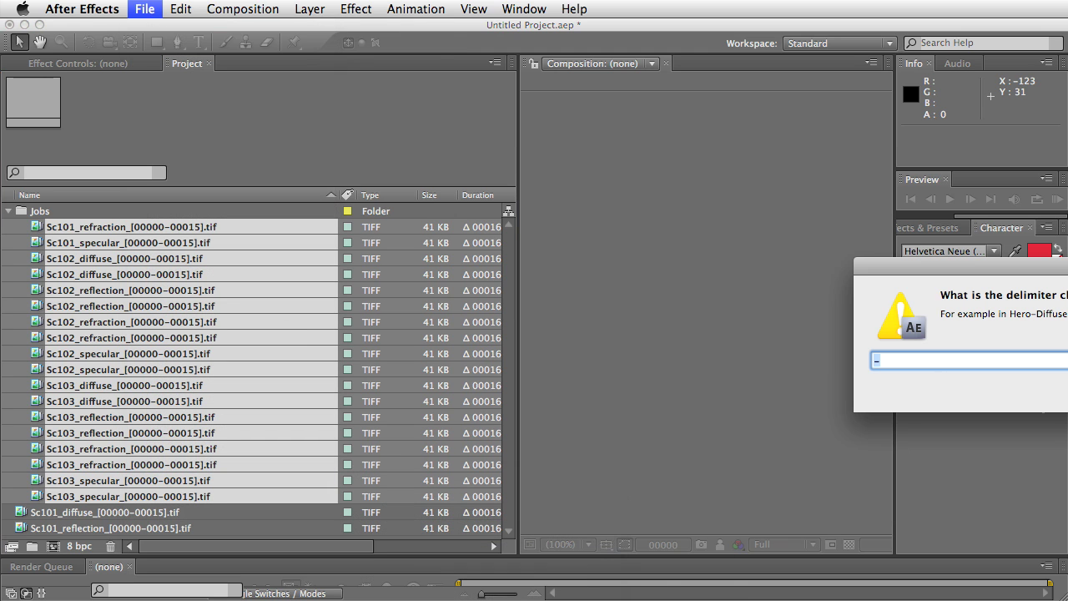
- Sort the Jobs footage with the '_' delimiter and select the two loose Sc101 sequences
{"action": "type", "text": "_"}
{"action": "key", "text": "Return"}
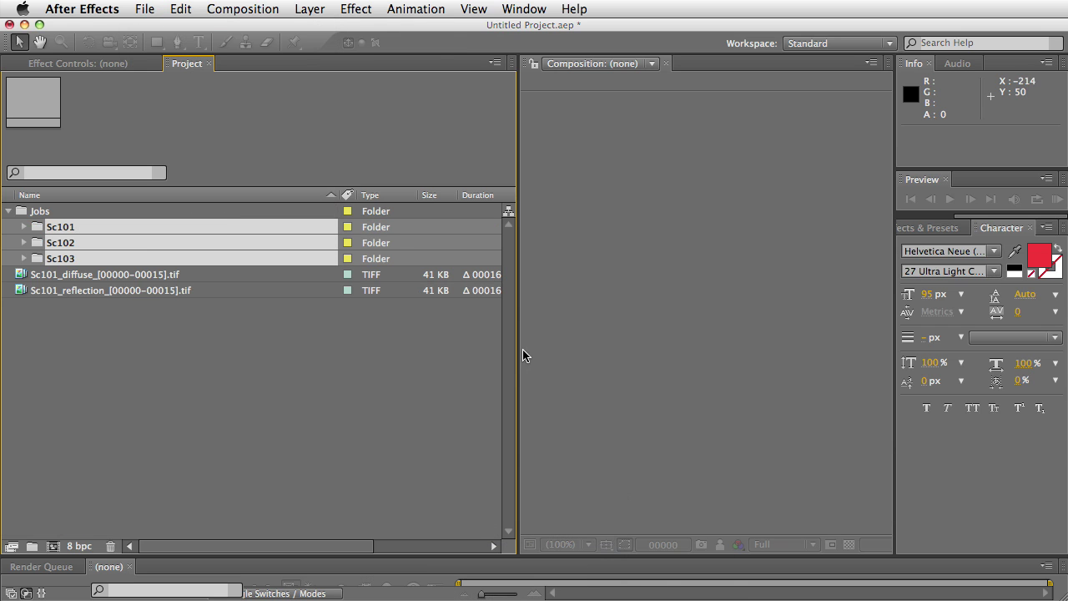
{"action": "left_click", "coordinate": [84, 317]}
{"action": "left_click", "coordinate": [73, 276]}
{"action": "left_click", "coordinate": [65, 291], "text": "shift"}
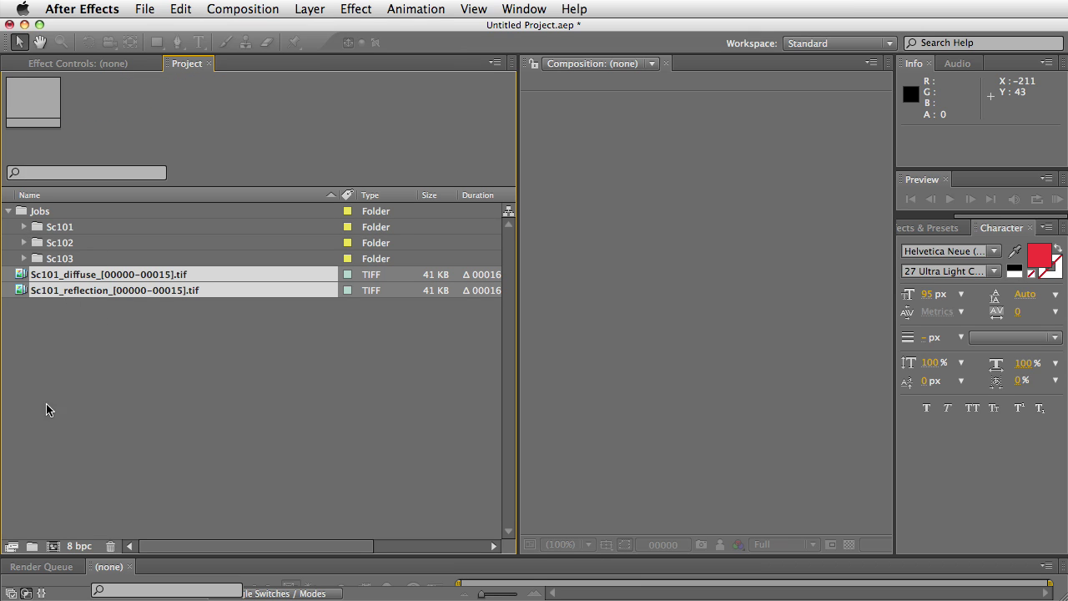
- Create a new project folder named Job2
{"action": "left_click", "coordinate": [32, 545]}
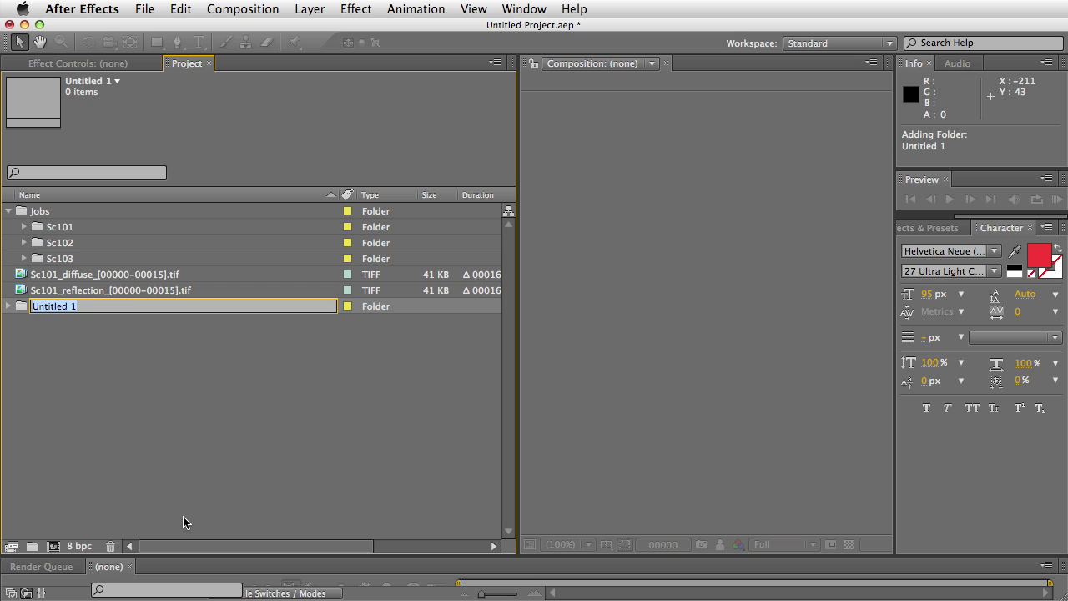
{"action": "type", "text": "Job2"}
{"action": "key", "text": "Return"}
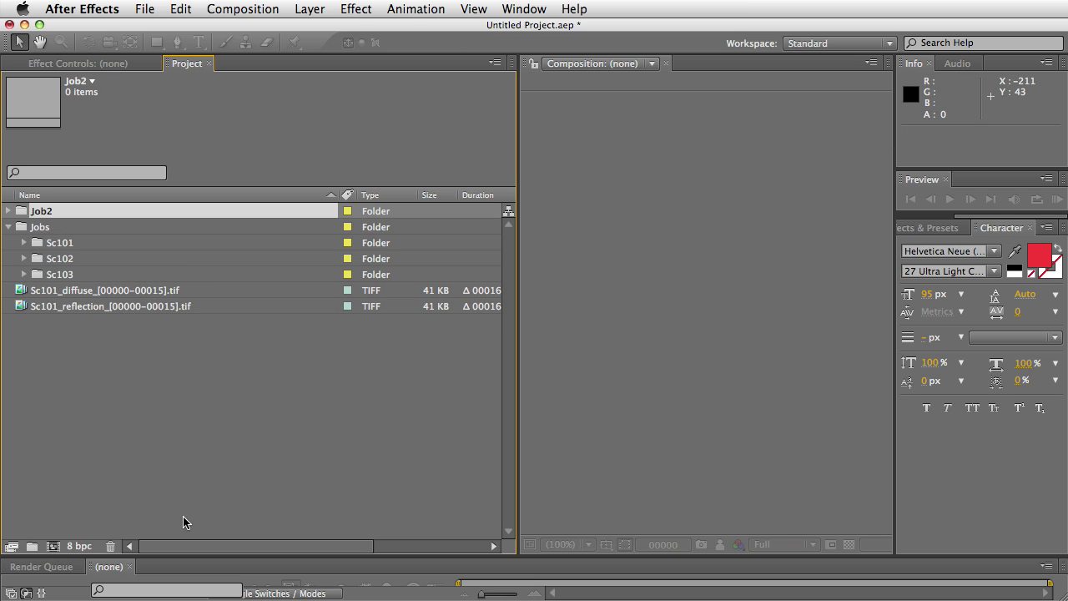
- Rename the Jobs folder to Job1
{"action": "left_click", "coordinate": [41, 227]}
{"action": "key", "text": "Return"}
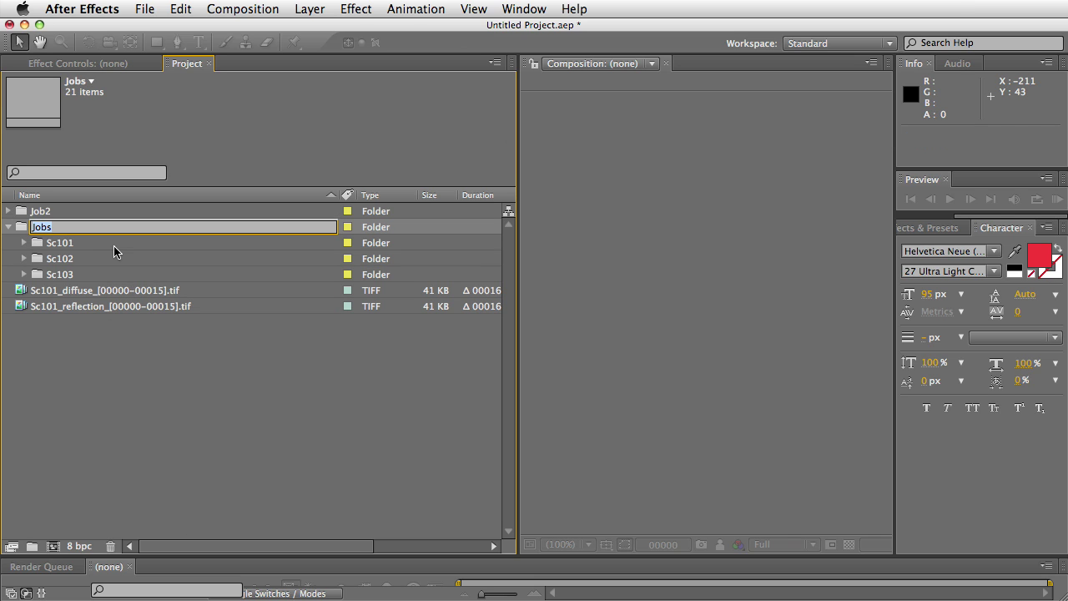
{"action": "key", "text": "Right"}
{"action": "key", "text": "BackSpace"}
{"action": "type", "text": "1"}
{"action": "key", "text": "Return"}
- Move the Sc101_diffuse and Sc101_reflection TIFF sequences into Job2
{"action": "left_click", "coordinate": [62, 289]}
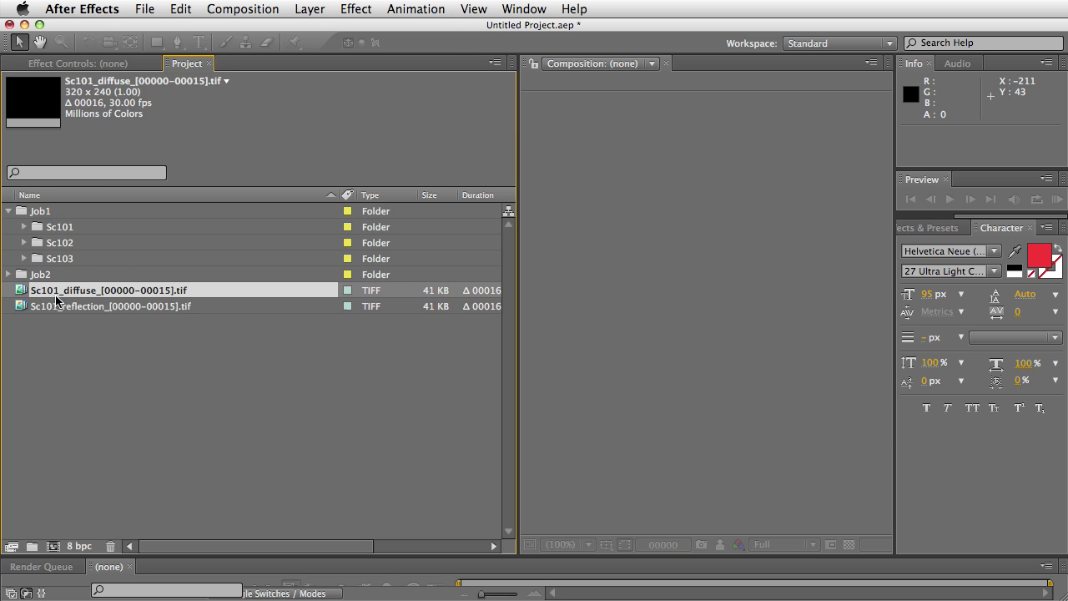
{"action": "left_click", "coordinate": [48, 304], "text": "shift"}
{"action": "left_click_drag", "start_coordinate": [48, 304], "coordinate": [30, 276]}
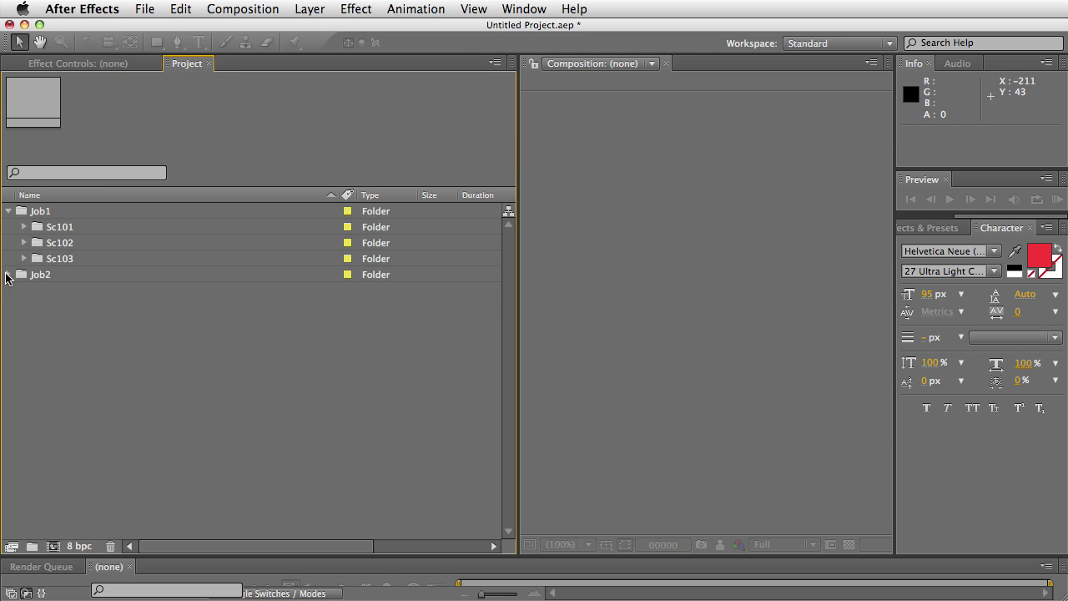
- Sort Job2's two TIFF sequences by scene prefix with the '_' delimiter and check the new Sc101 folder
{"action": "left_click", "coordinate": [9, 274]}
{"action": "left_click", "coordinate": [23, 302], "text": "shift"}
{"action": "left_click", "coordinate": [144, 8]}
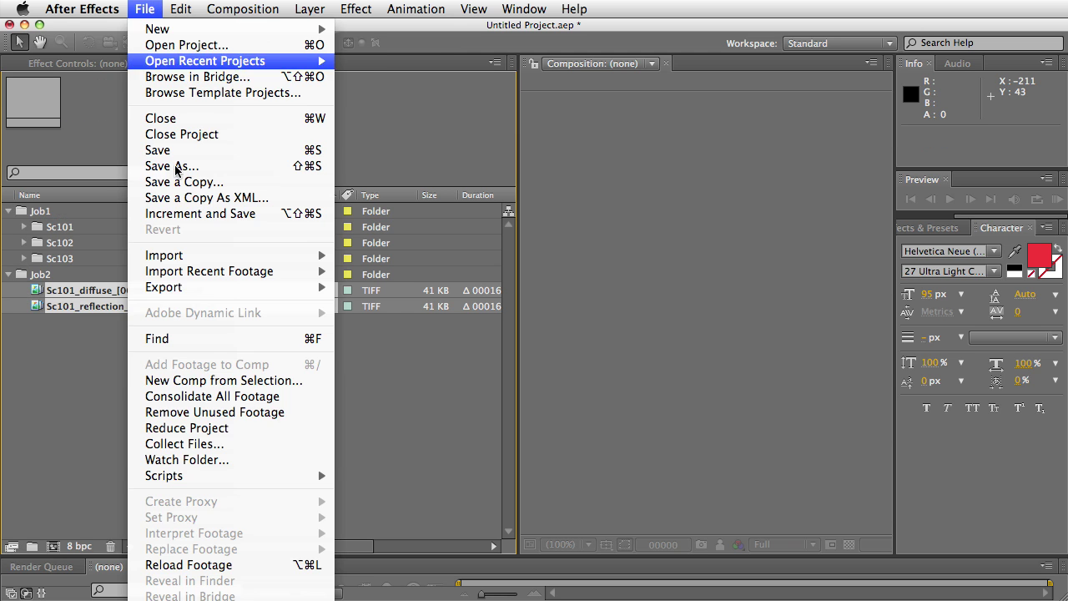
{"action": "mouse_move", "coordinate": [212, 475]}
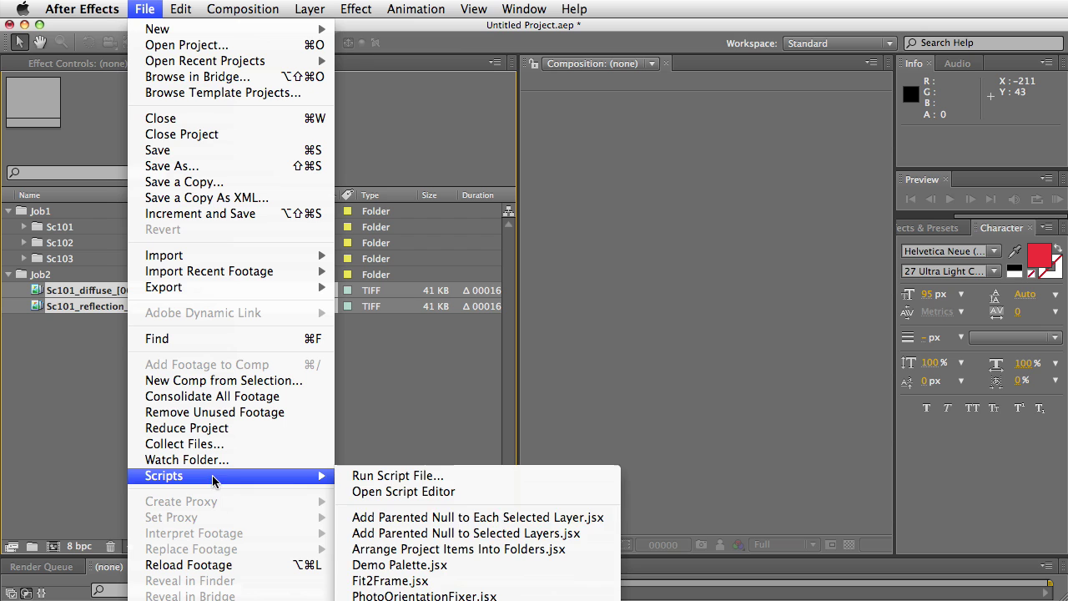
{"action": "left_click", "coordinate": [432, 551]}
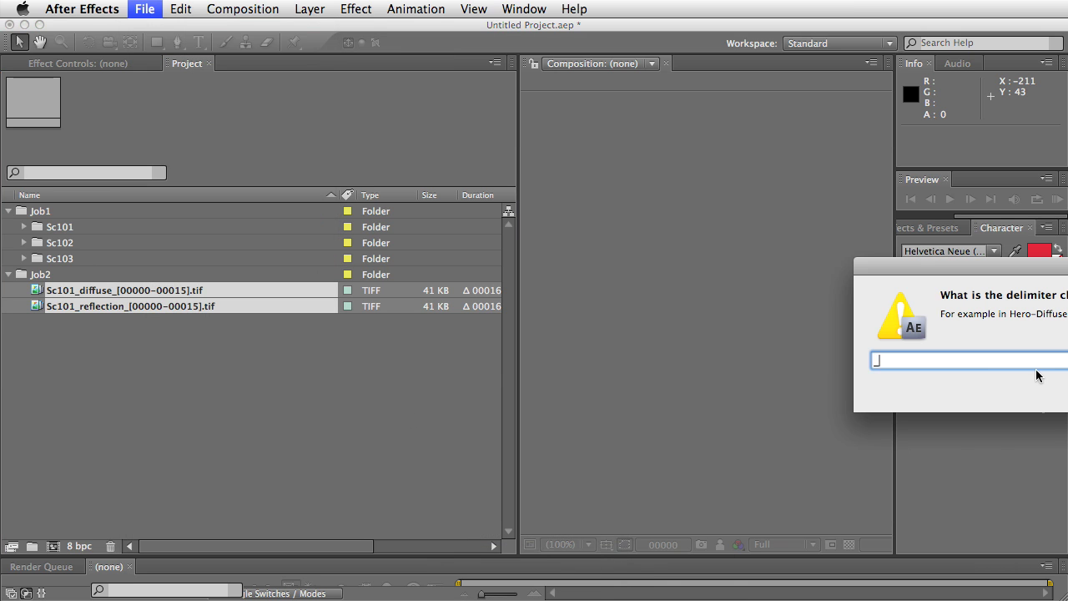
{"action": "type", "text": "_"}
{"action": "key", "text": "Return"}
{"action": "left_click", "coordinate": [63, 290]}
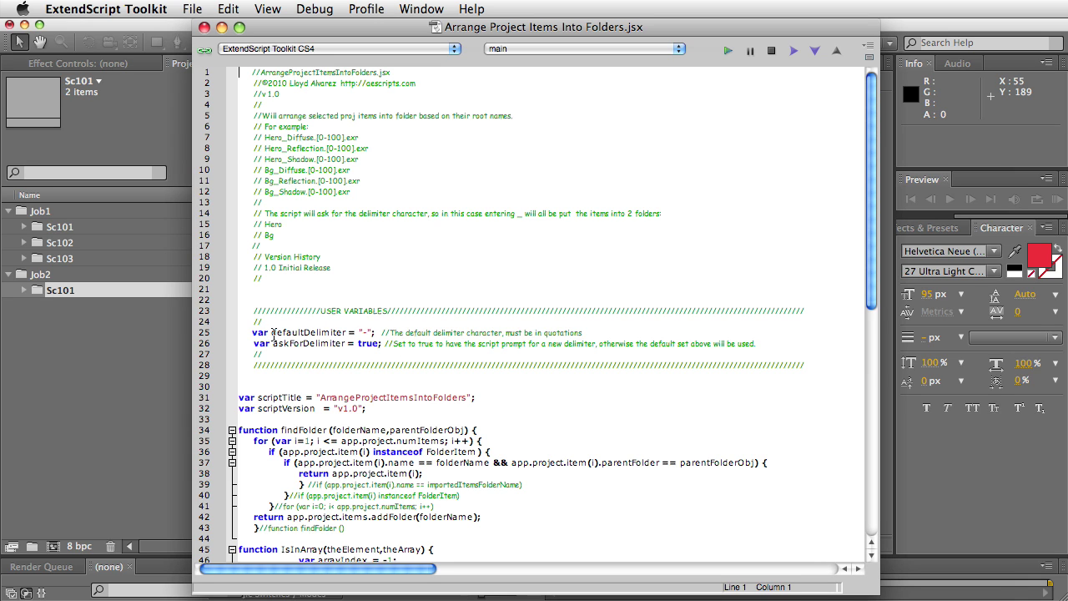
- Change askForDelimiter from true to false on line 26 and save the script
{"action": "left_click", "coordinate": [368, 334]}
{"action": "double_click", "coordinate": [367, 343]}
{"action": "type", "text": "false"}
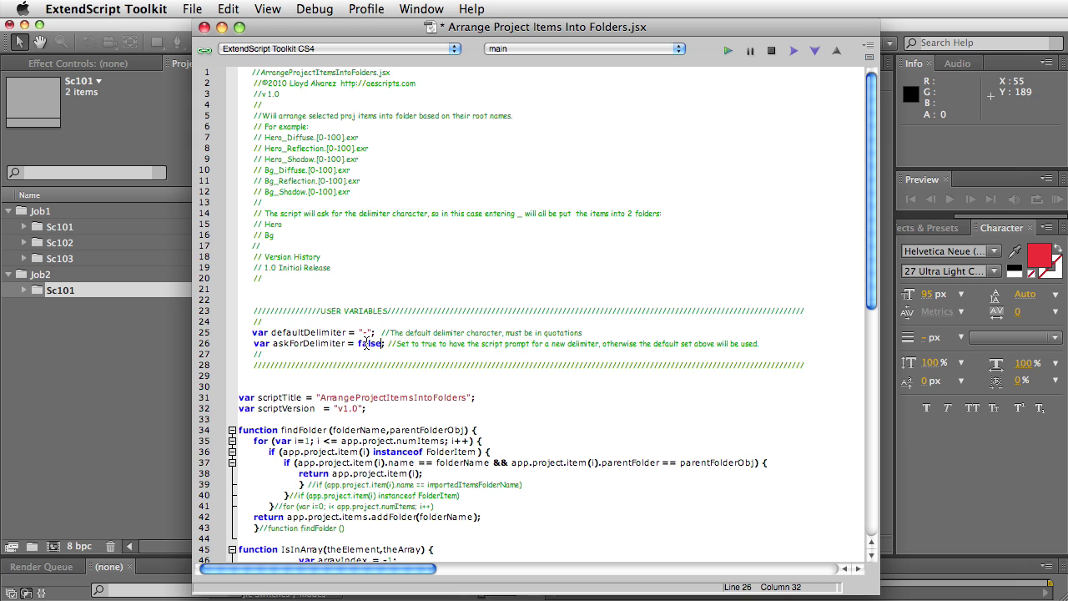
{"action": "key", "text": "super+s"}
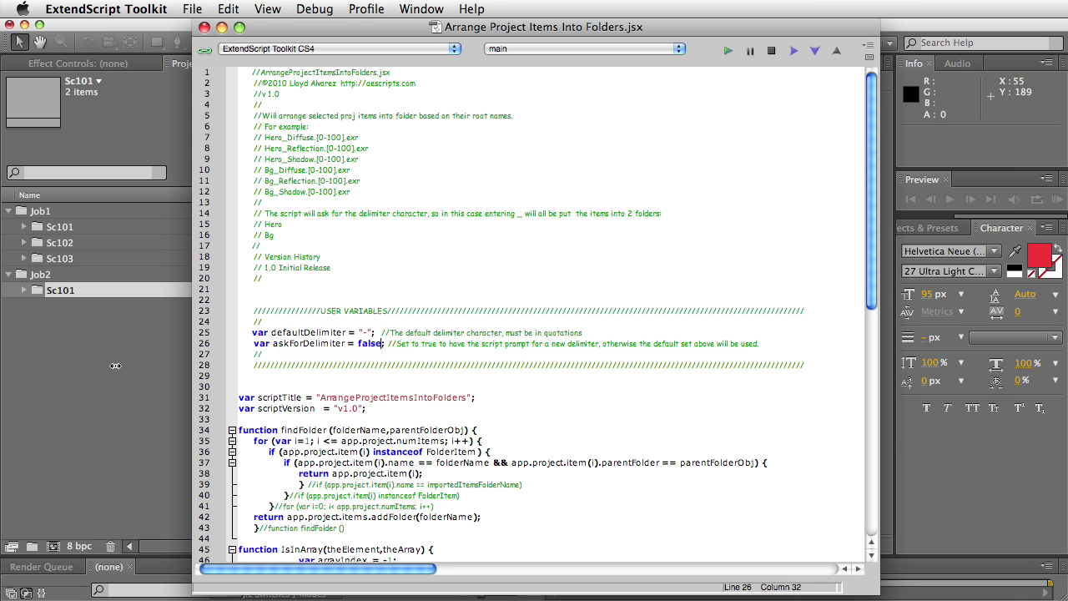
- Back in After Effects, undo the script's folder arrangement in Job2
{"action": "left_click", "coordinate": [115, 365]}
{"action": "left_click", "coordinate": [181, 9]}
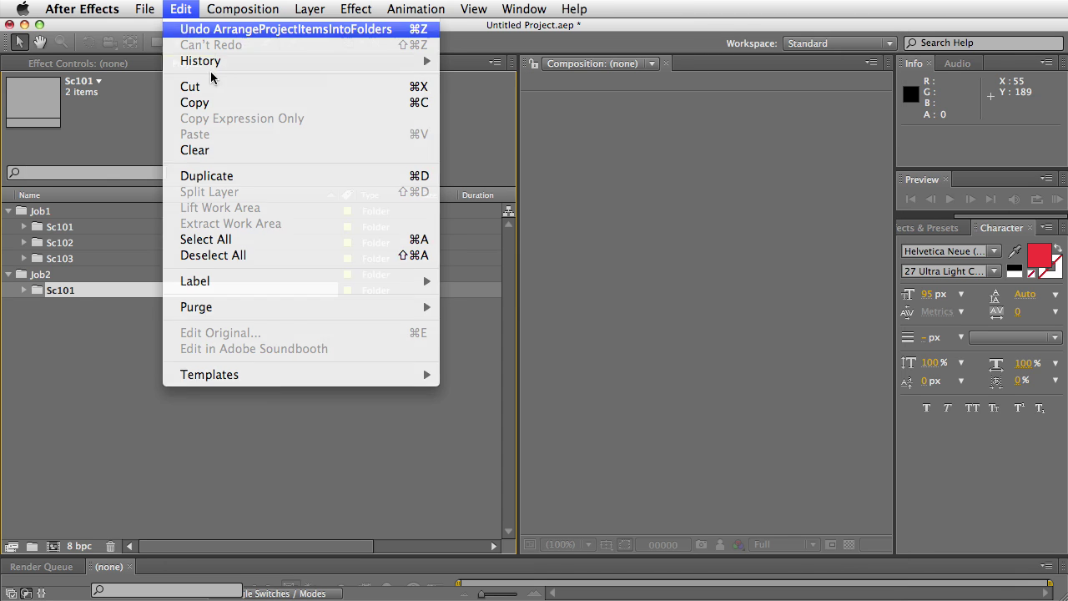
{"action": "left_click", "coordinate": [211, 30]}
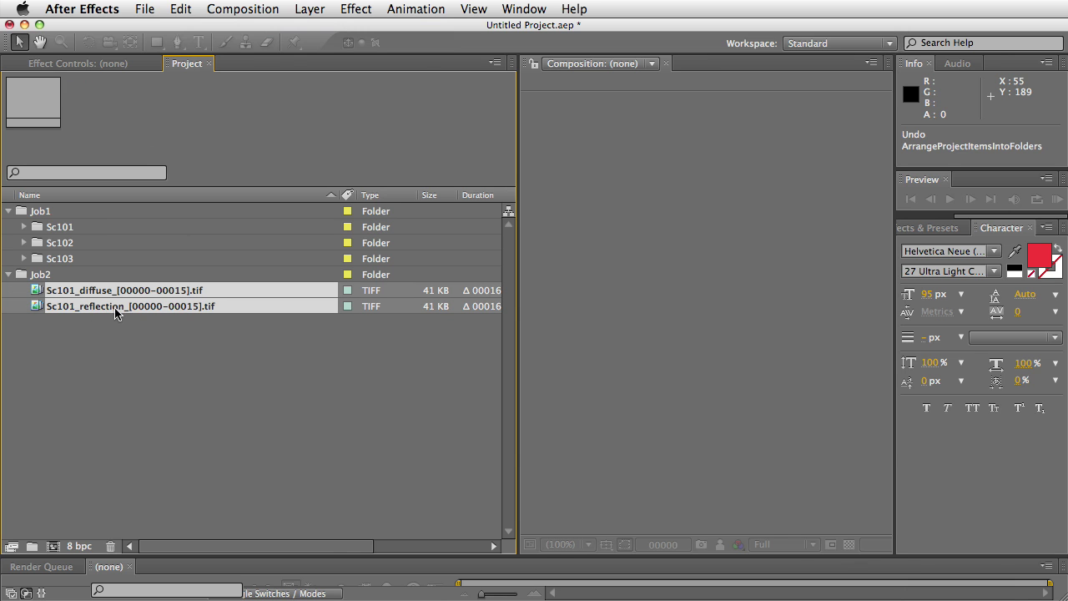
- Rerun the prompt-free script, undo its wrong split, and select the line 25 delimiter in ExtendScript Toolkit
{"action": "left_click", "coordinate": [155, 6]}
{"action": "mouse_move", "coordinate": [219, 477]}
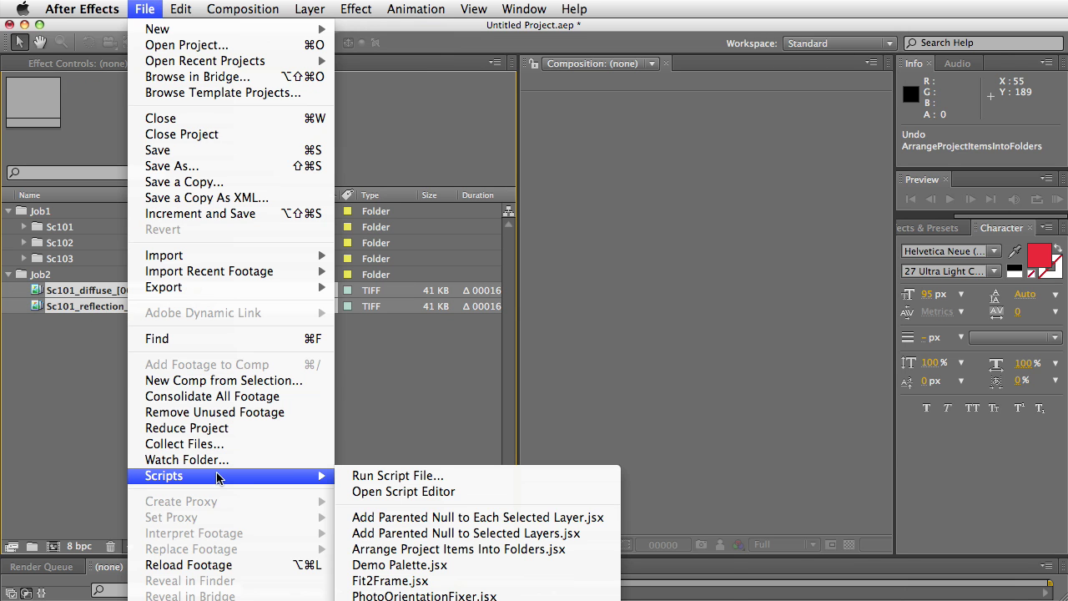
{"action": "left_click", "coordinate": [409, 549]}
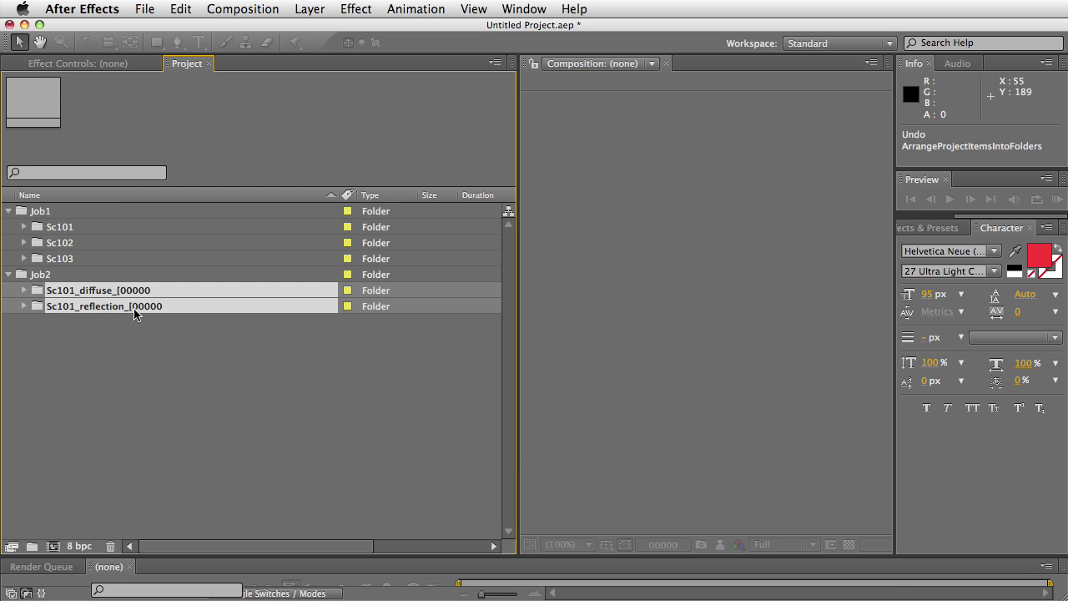
{"action": "key", "text": "super+z"}
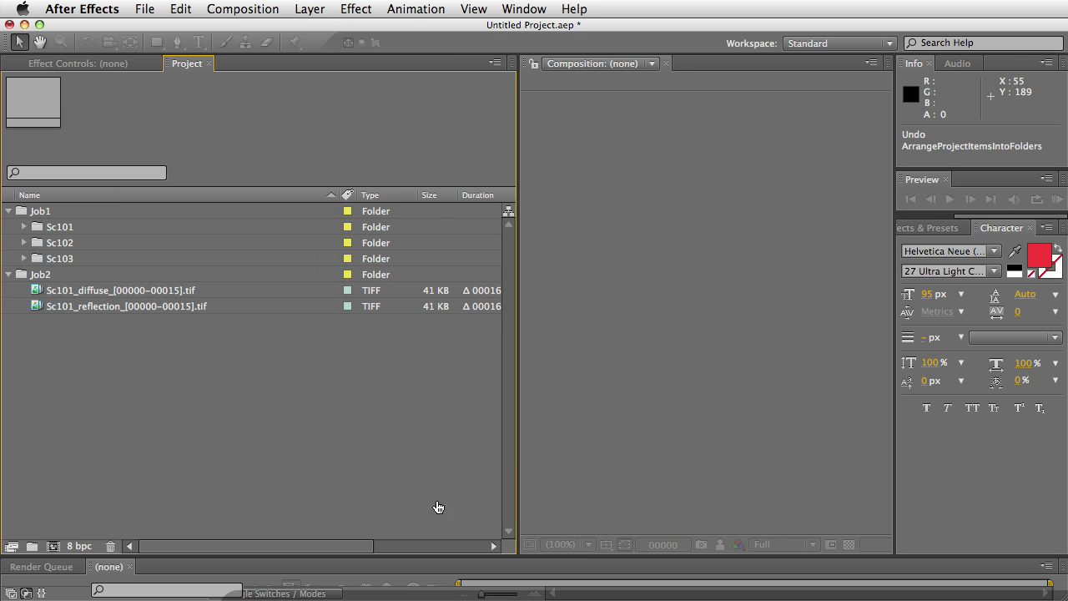
{"action": "key", "text": "super+Tab"}
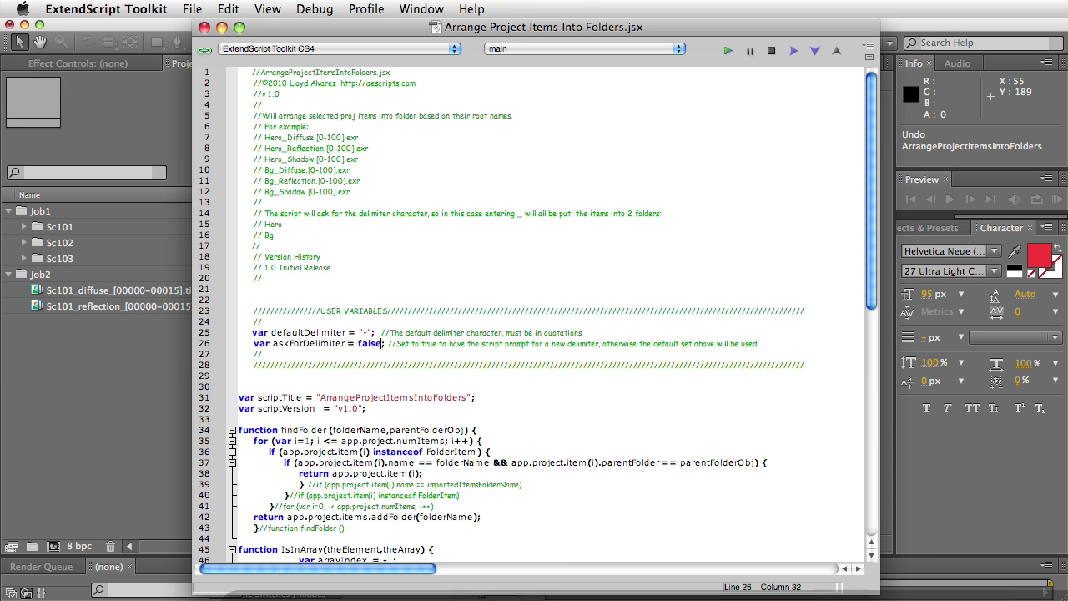
{"action": "double_click", "coordinate": [368, 333]}
- Change the script's default delimiter to '_' and select both TIFF sequences in Job2
{"action": "type", "text": "_"}
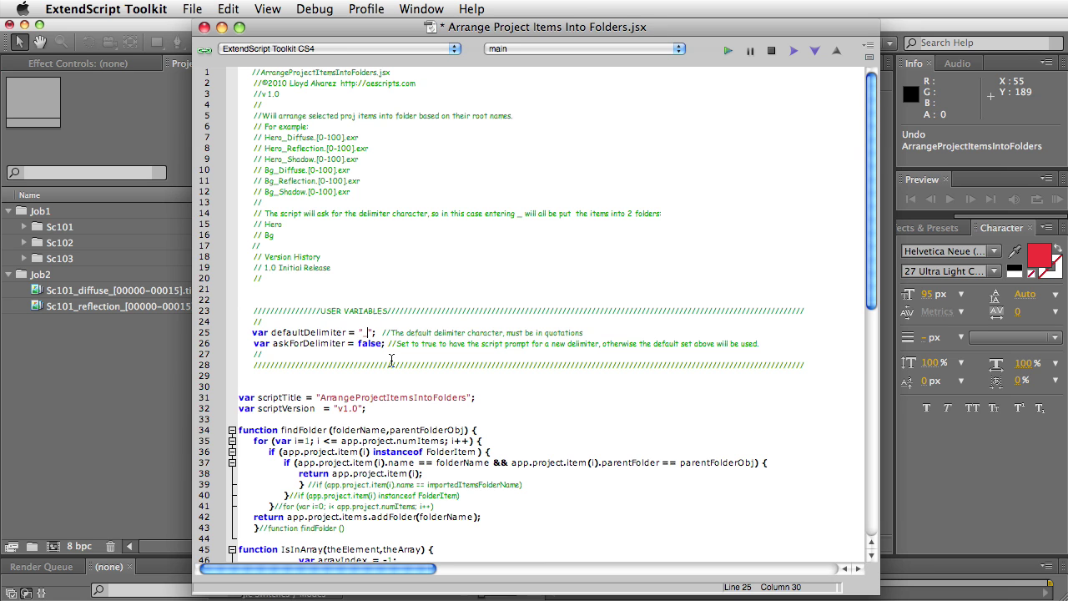
{"action": "key", "text": "super+Tab"}
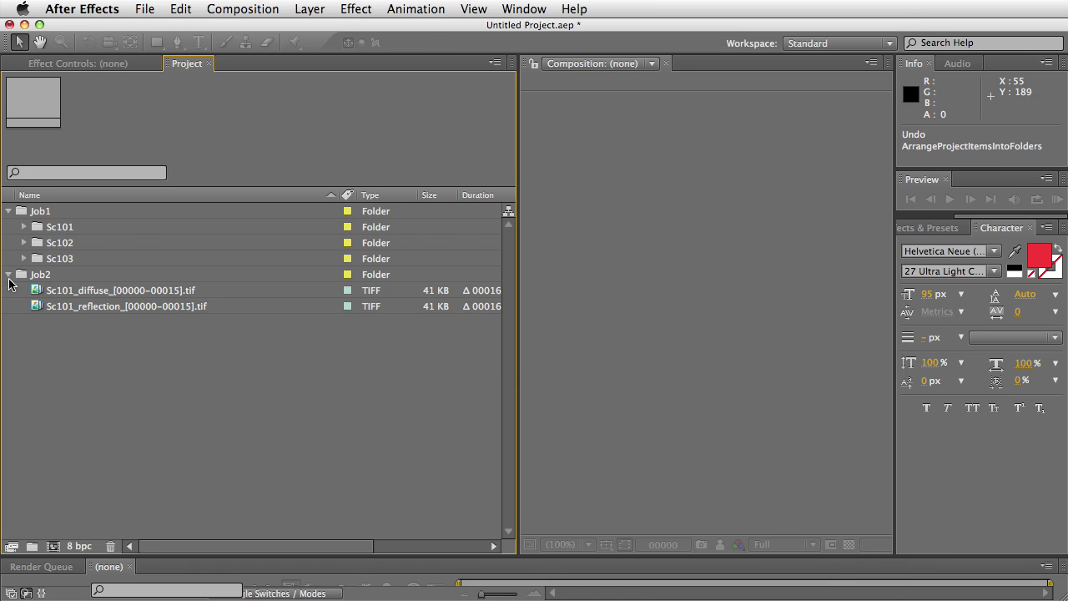
{"action": "left_click_drag", "start_coordinate": [10, 282], "coordinate": [81, 308]}
- Run Arrange Project Items Into Folders.jsx without a prompt and expand the new Sc101 folder
{"action": "left_click", "coordinate": [140, 8]}
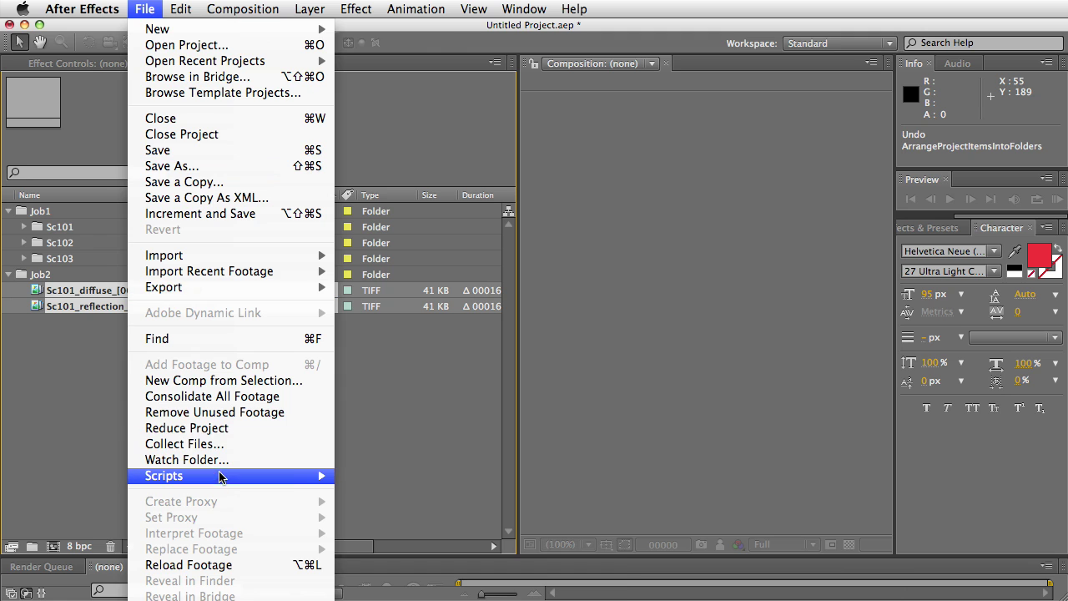
{"action": "mouse_move", "coordinate": [268, 477]}
{"action": "left_click", "coordinate": [442, 550]}
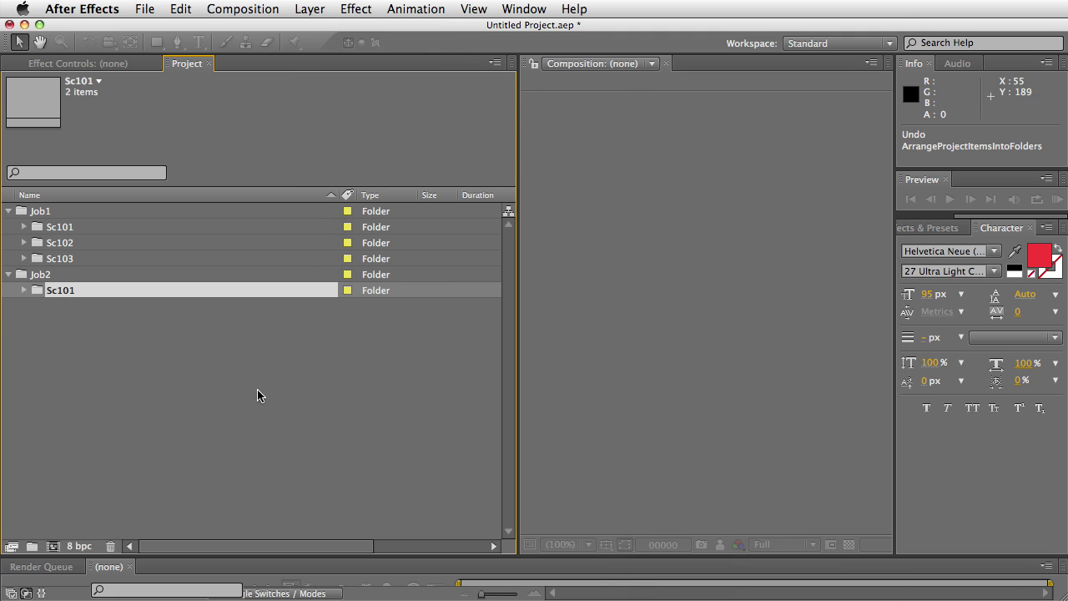
{"action": "left_click", "coordinate": [24, 291]}
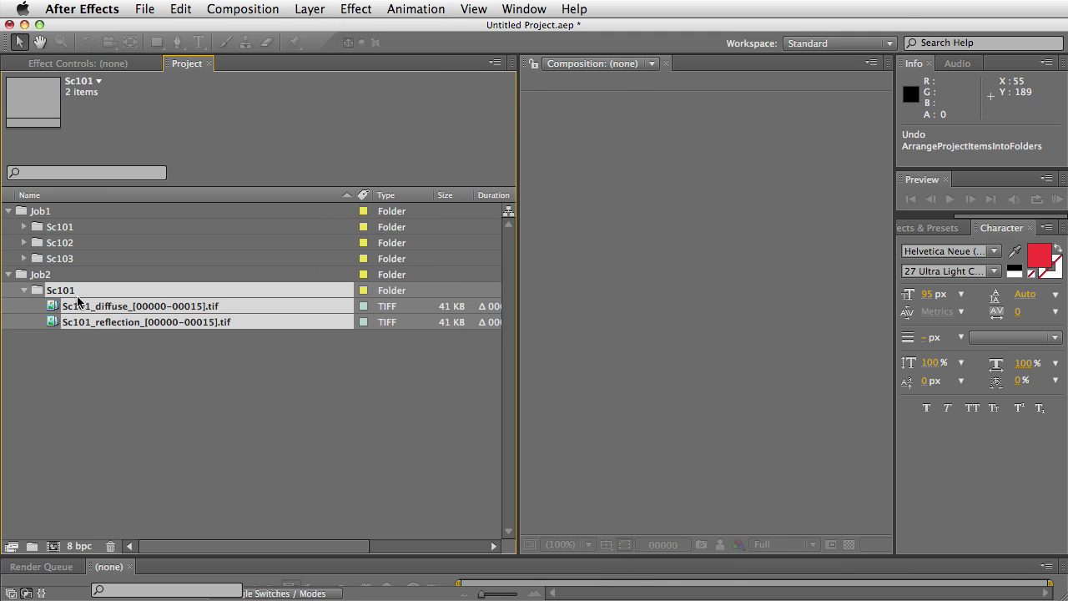
{"action": "left_click", "coordinate": [107, 364]}
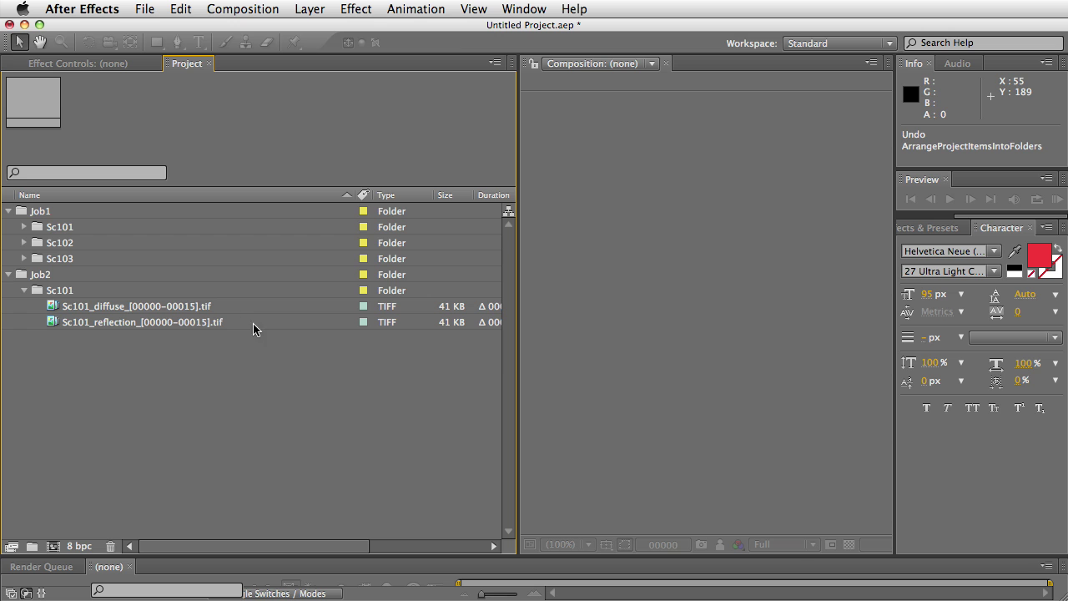